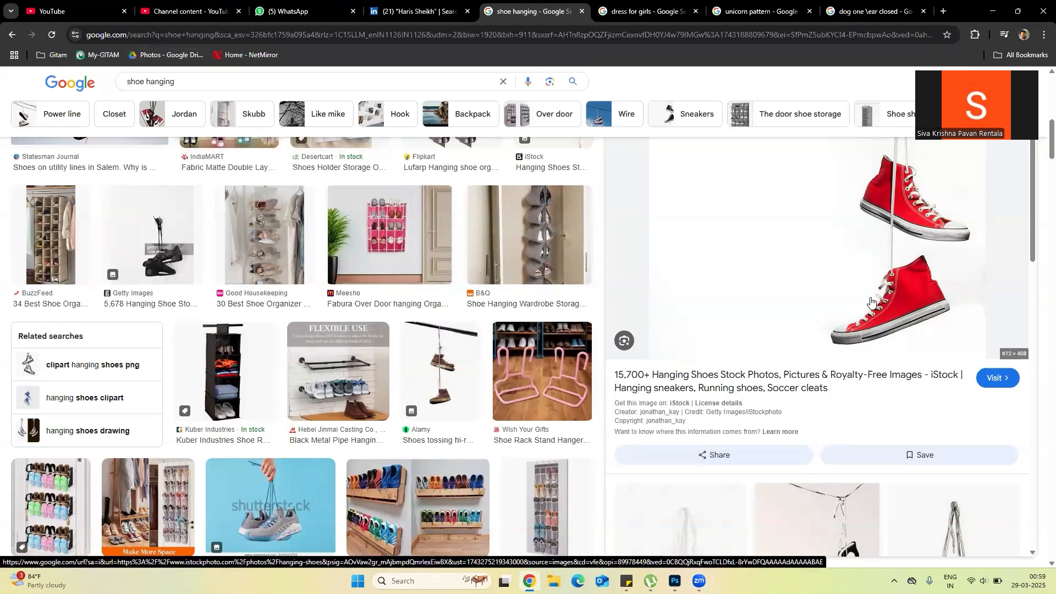
Step: Switch to Photoshop and position the red shoes cutout with the Move tool so it hangs from the canvas's upper edge
click(992, 12)
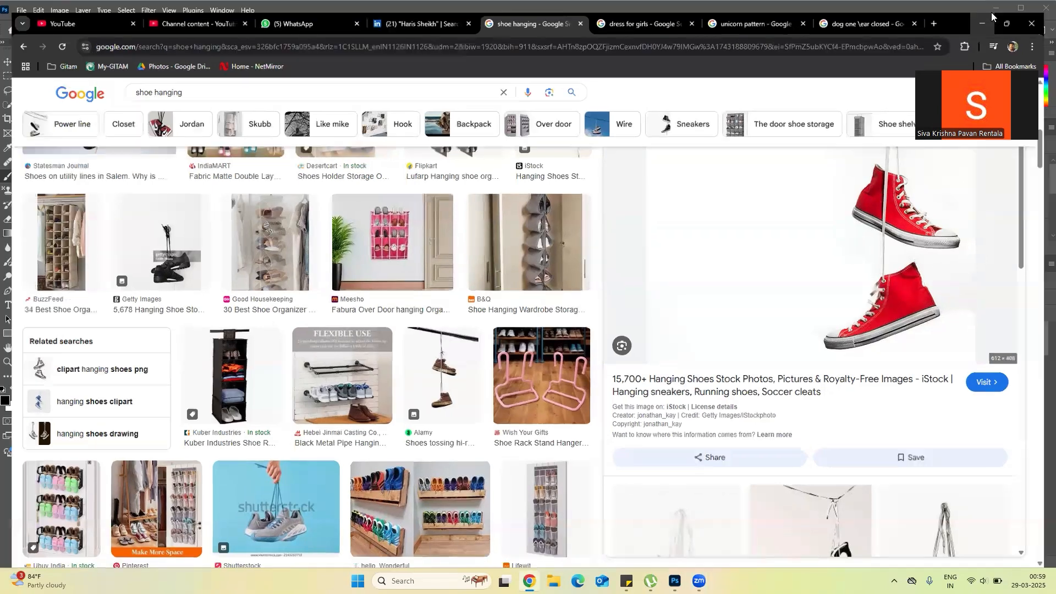
click(8, 61)
right_click(440, 251)
click(443, 252)
mouse_move(443, 251)
mouse_down()
mouse_move(437, 258)
mouse_move(435, 244)
mouse_up()
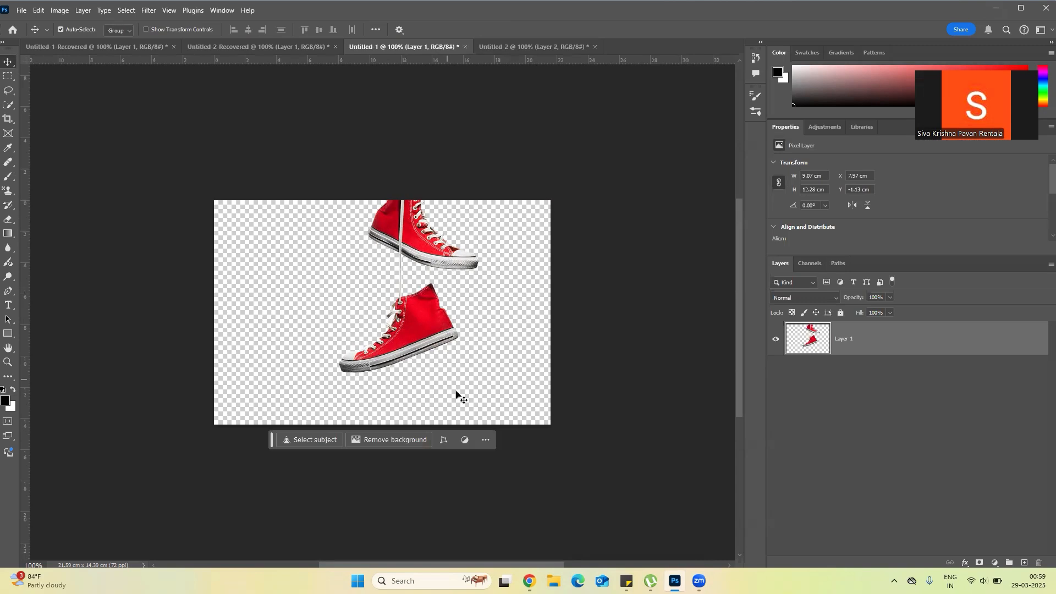
click(131, 11)
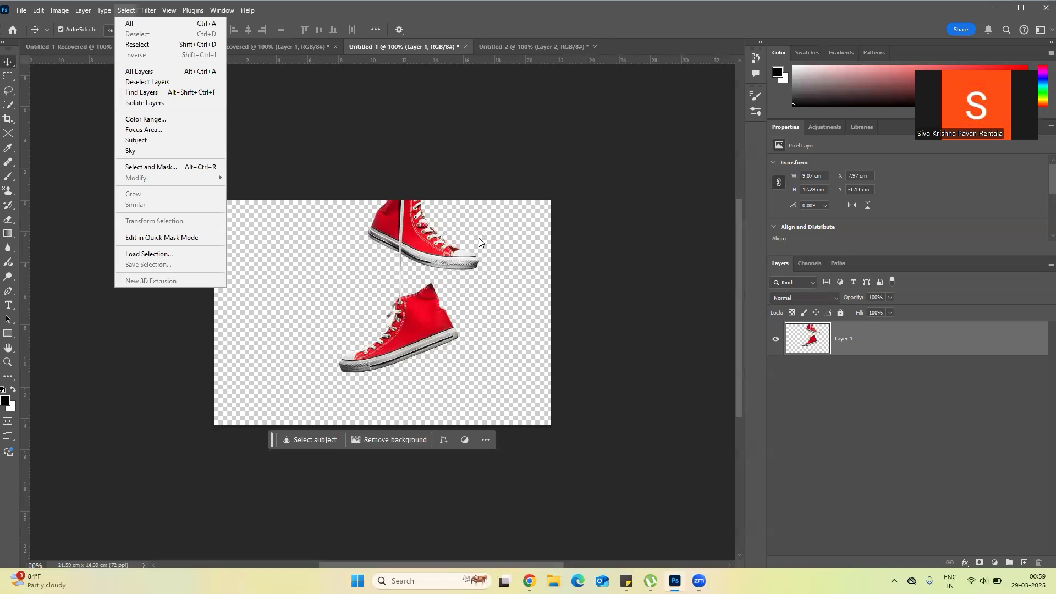
click(6, 72)
Step: Add a white-filled layer beneath the shoes layer, plus an empty layer between the two
click(1024, 563)
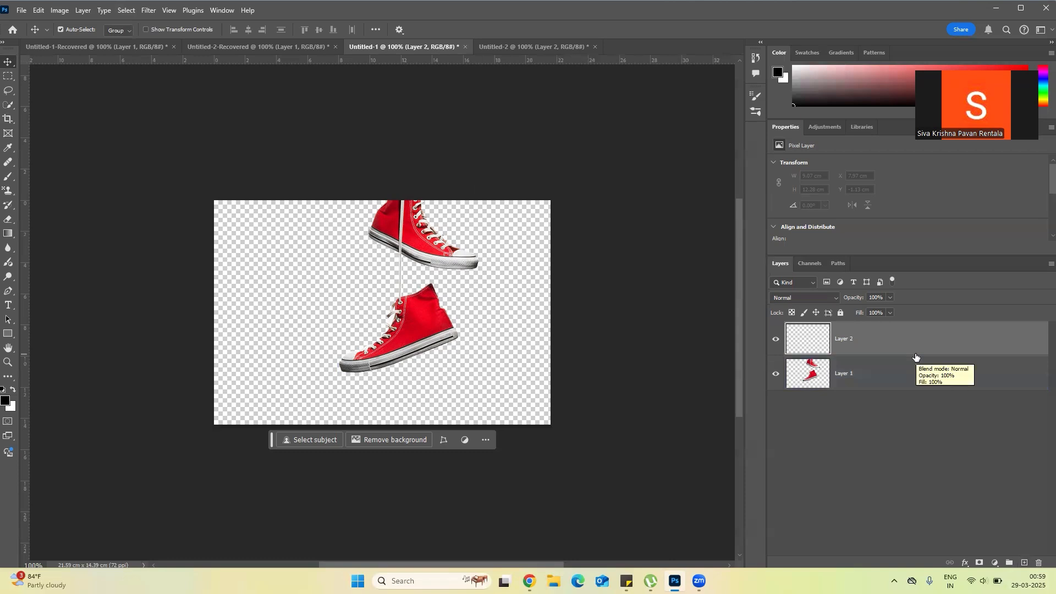
key(alt+BackSpace)
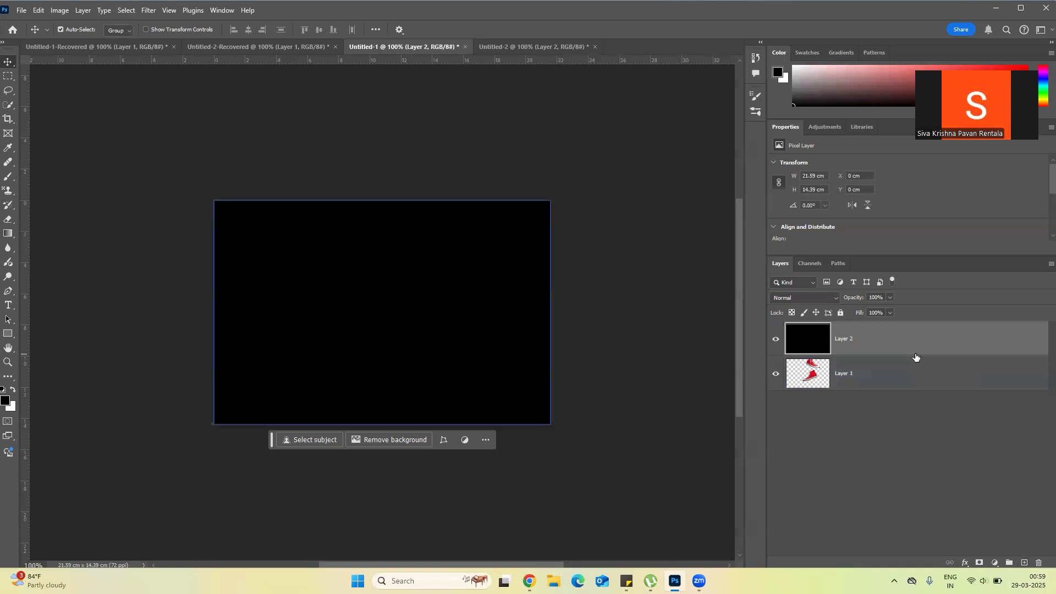
key(ctrl+BackSpace)
drag(903, 354, 905, 412)
click(875, 380)
click(1024, 564)
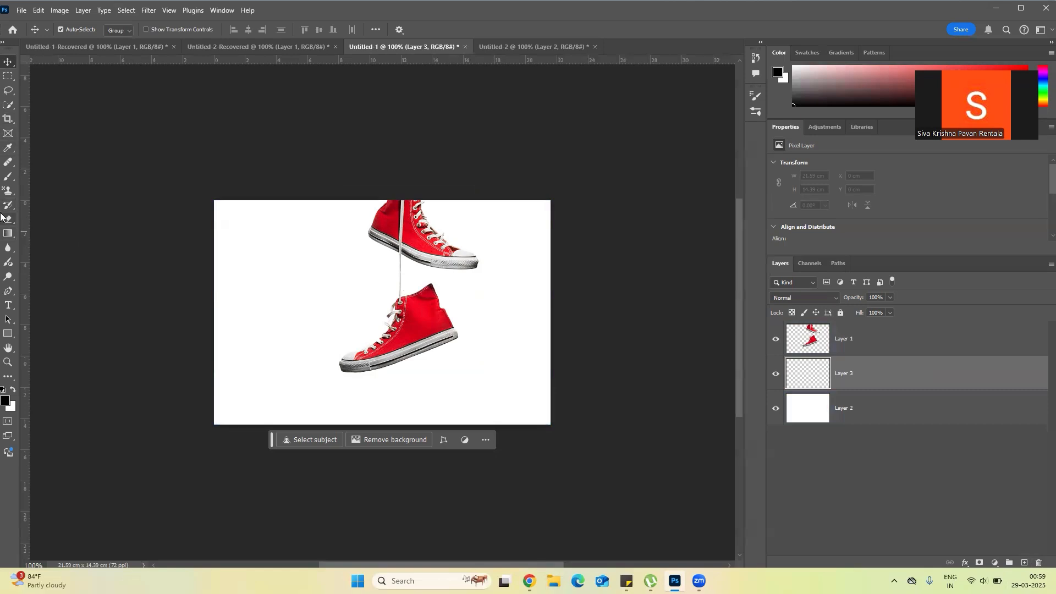
Step: Choose the Brush tool with black and enlarge its soft tip to 300 px
click(10, 180)
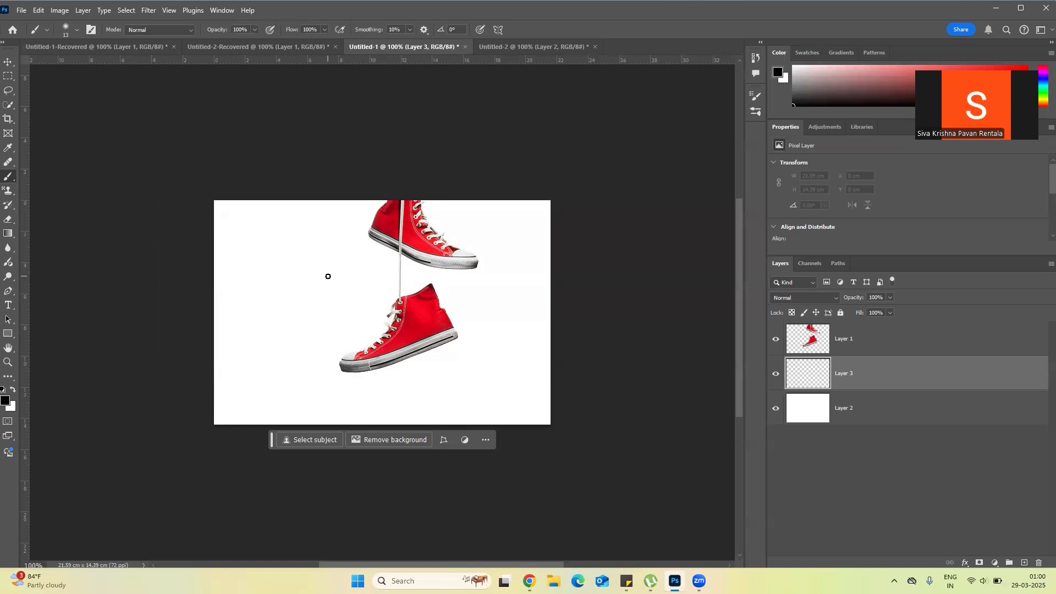
key(bracketright)
key(bracketright)
key(bracketright)
key(bracketright)
key(bracketright)
key(bracketright)
key(bracketright)
key(bracketright)
key(bracketright)
key(bracketright)
key(bracketright)
key(bracketright)
key(bracketright)
key(bracketright)
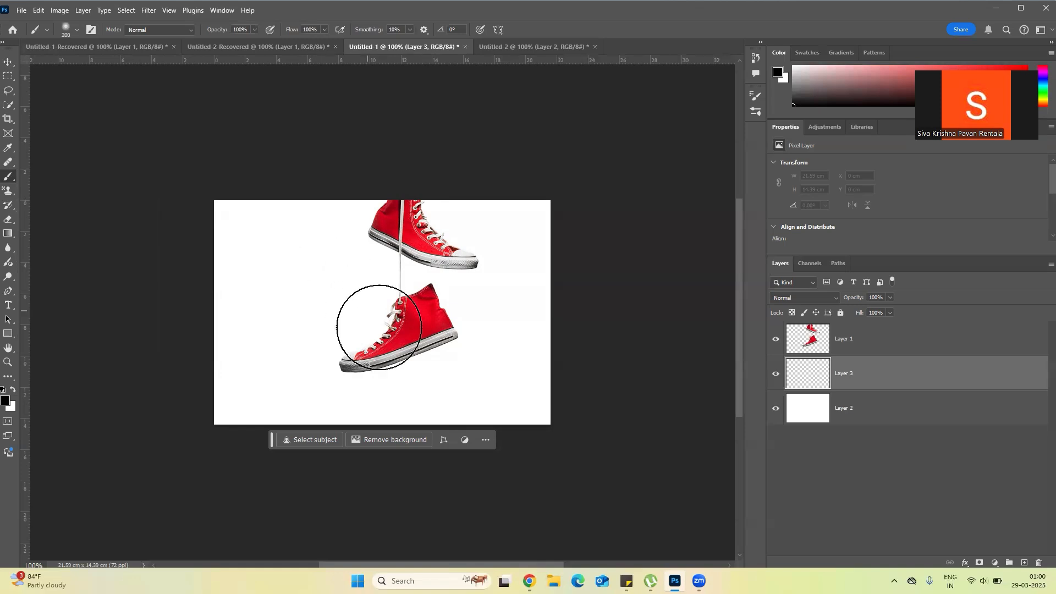
key(bracketright)
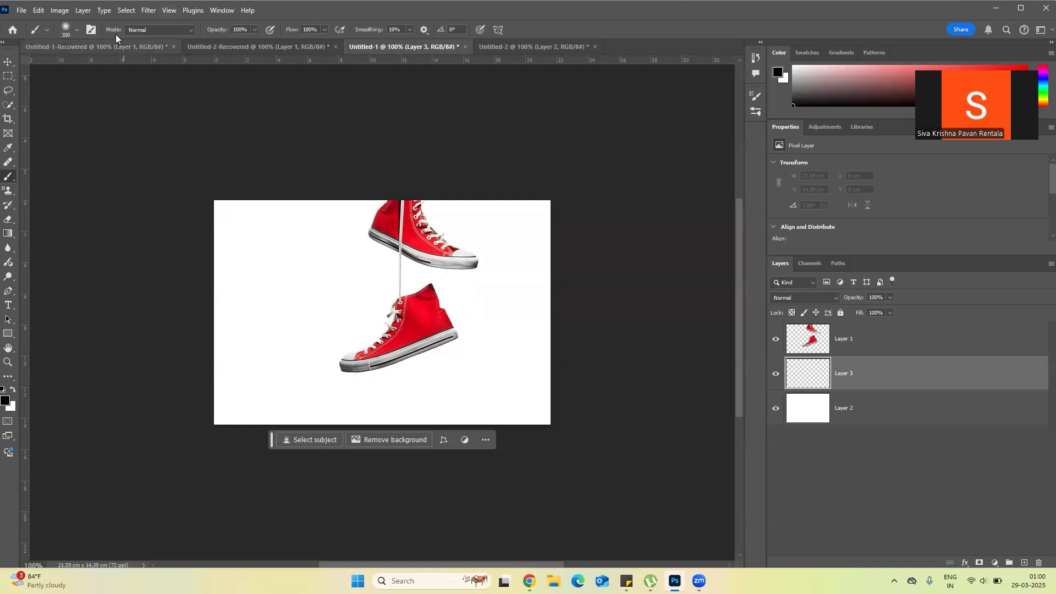
Step: Flatten the brush tip into a thin horizontal ellipse and lower its flow to 50%
click(77, 29)
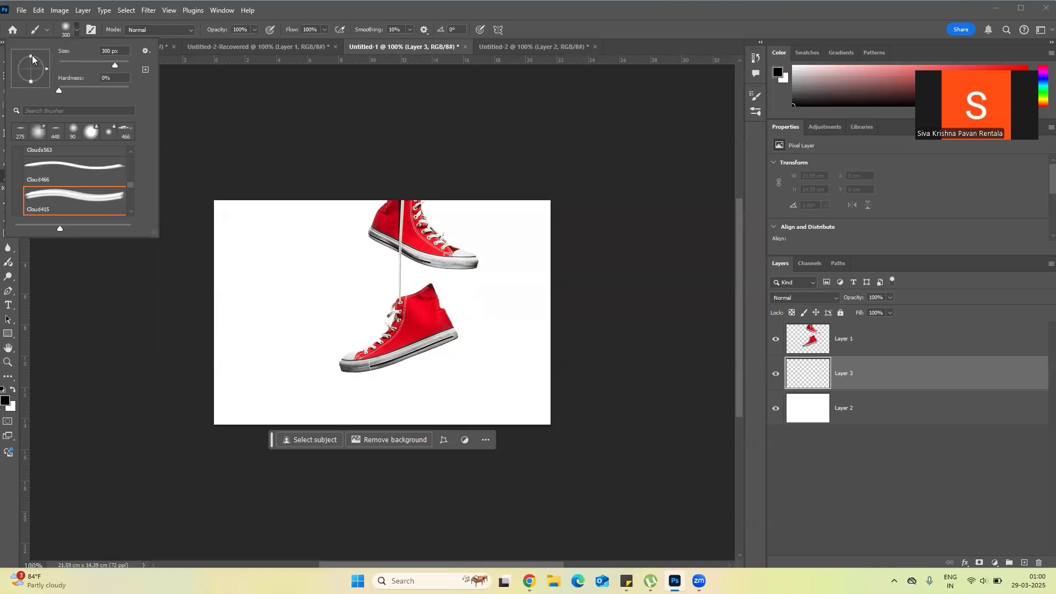
drag(31, 60, 34, 69)
drag(31, 68, 32, 69)
click(411, 82)
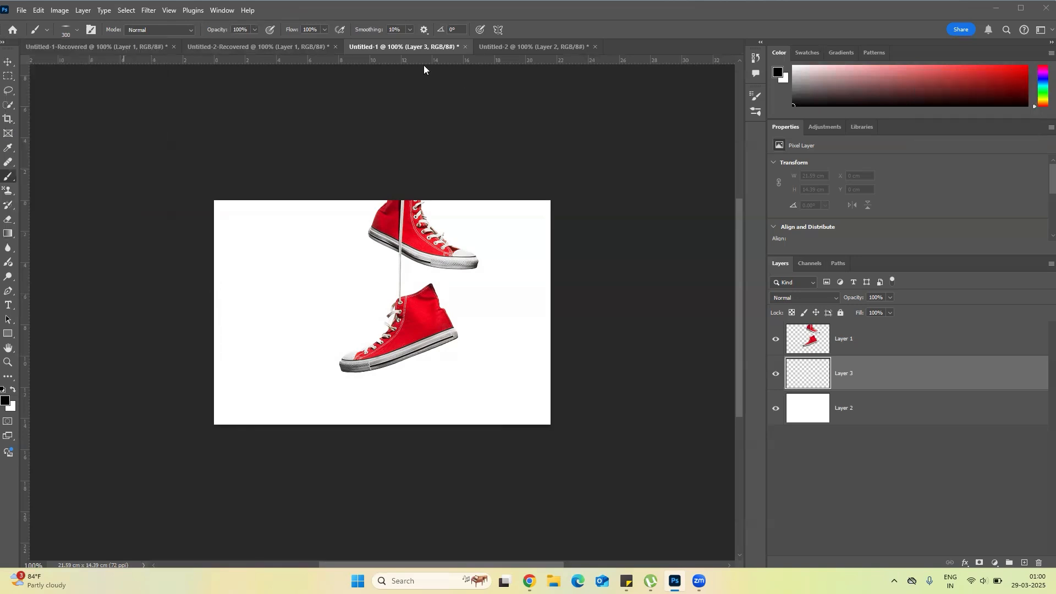
click(324, 30)
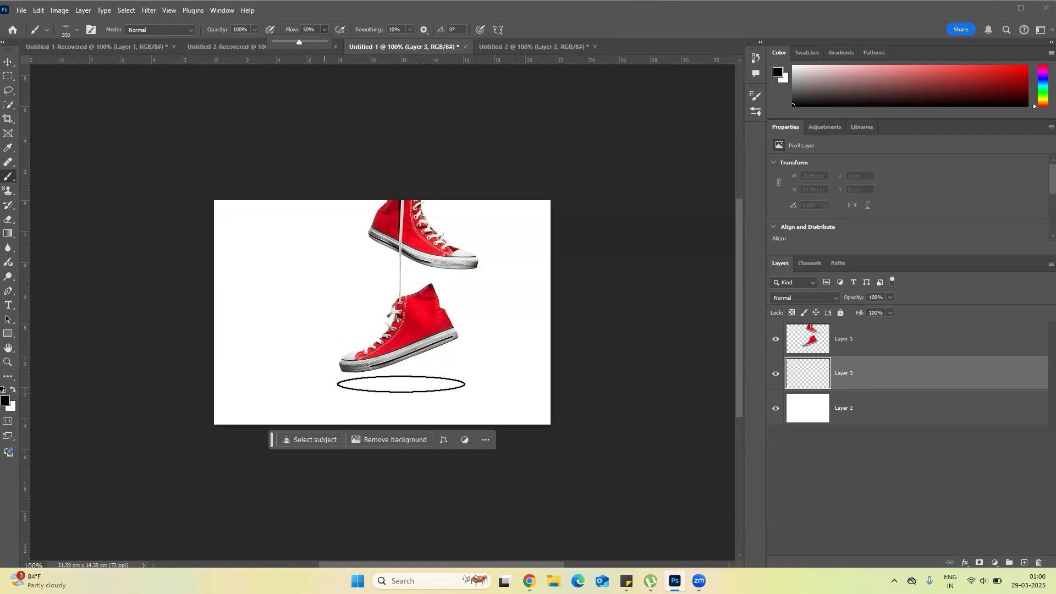
key(Escape)
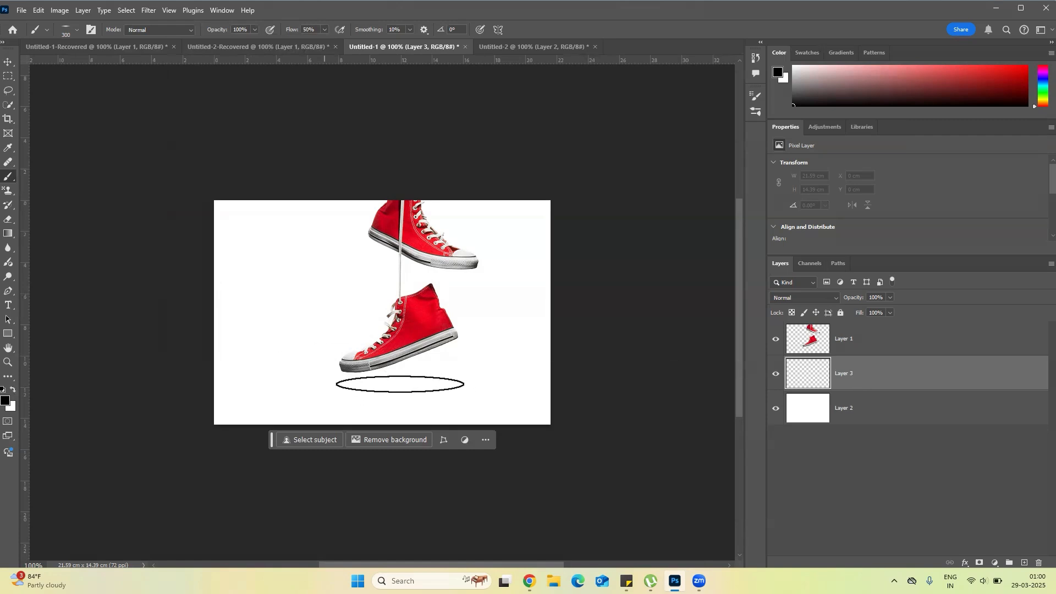
Step: Paint a soft black shadow beneath the lower shoe by stamping the flattened brush three times on the same spot
click(399, 384)
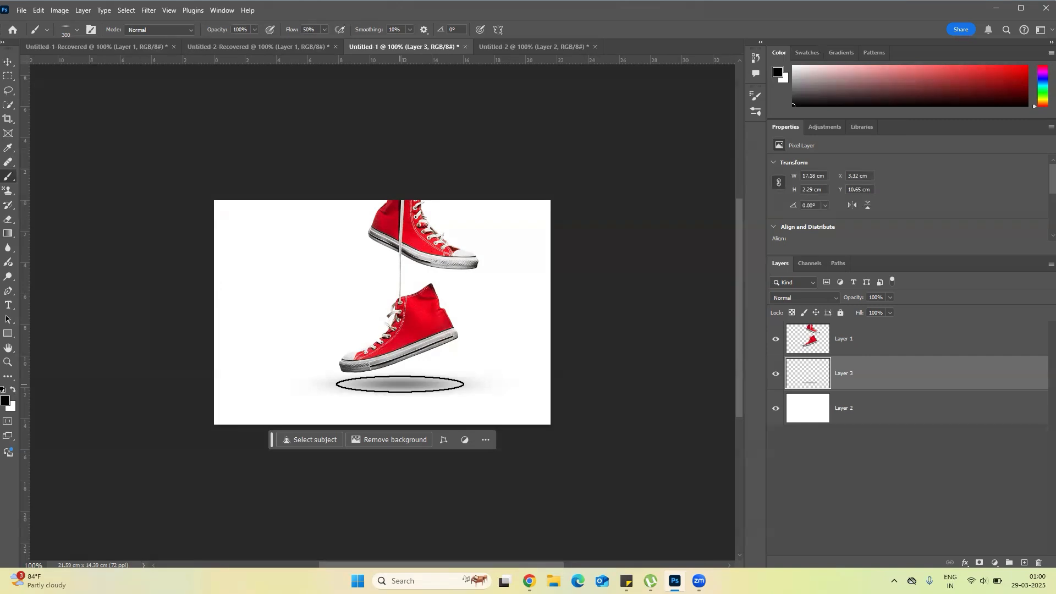
click(399, 384)
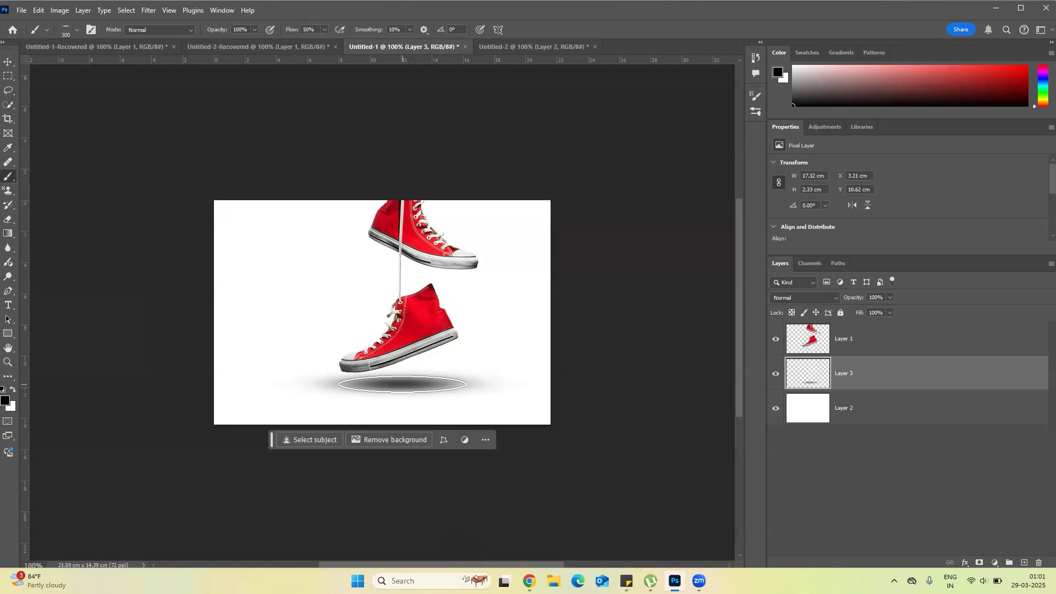
click(402, 383)
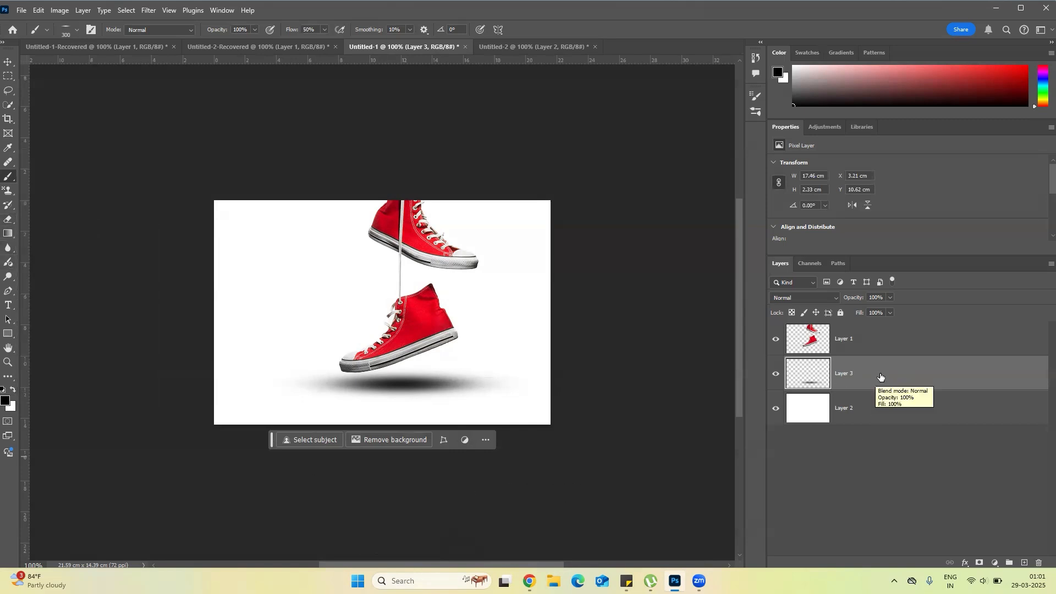
Step: Add a layer mask to the shadow layer and try a round 50 px brush at 100% flow near the shadow's right end
click(979, 563)
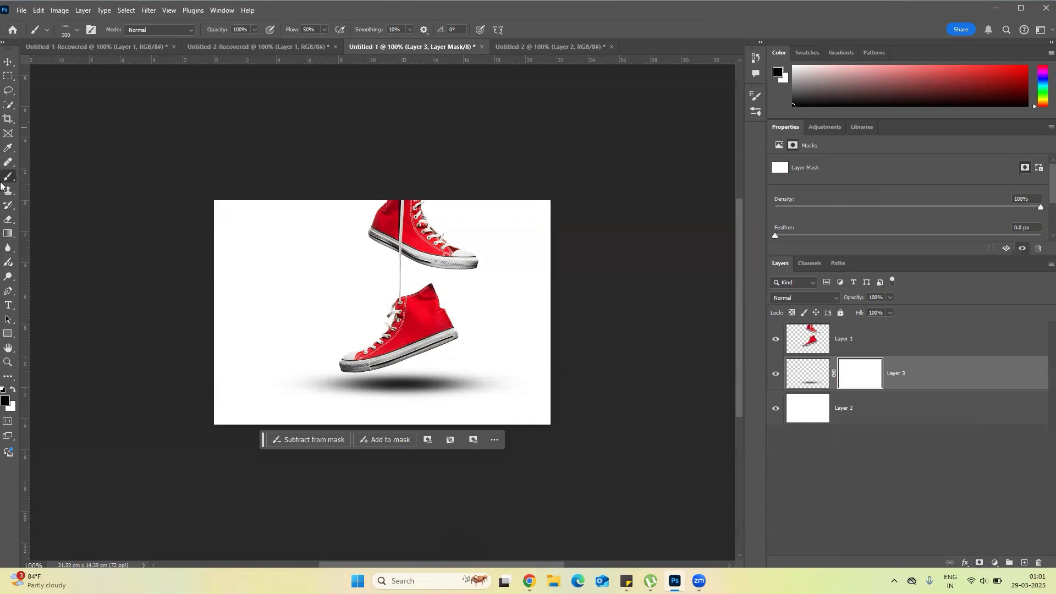
right_click(36, 30)
click(59, 37)
key(bracketright)
key(bracketright)
key(bracketright)
key(bracketright)
key(bracketright)
key(bracketright)
key(bracketright)
drag(479, 397, 520, 415)
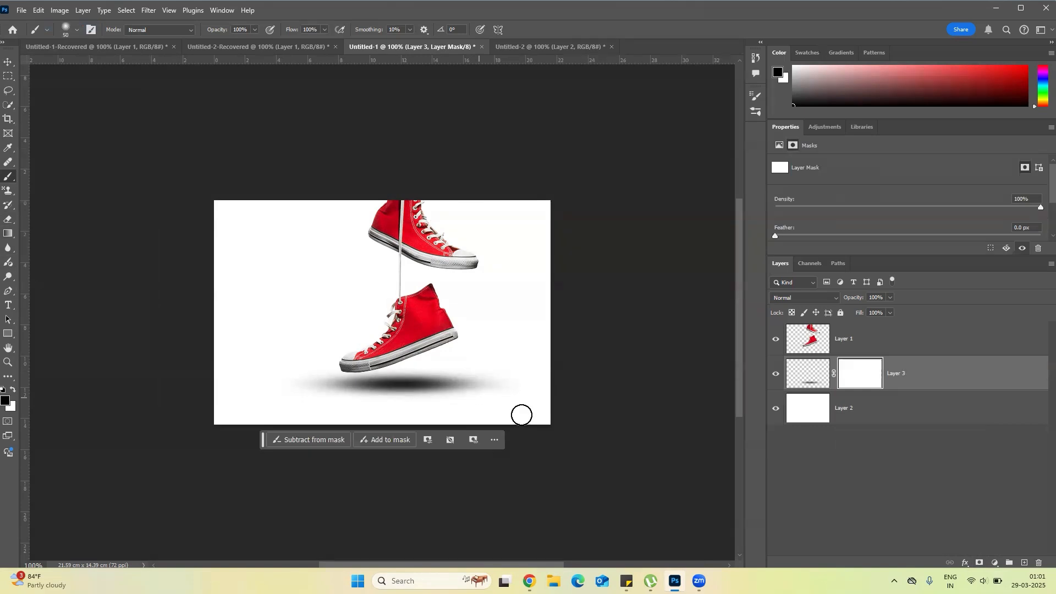
Step: Fade the shadow's right end with a black-to-transparent linear gradient on the layer mask, redrawing it until the fade is subtle
click(3, 236)
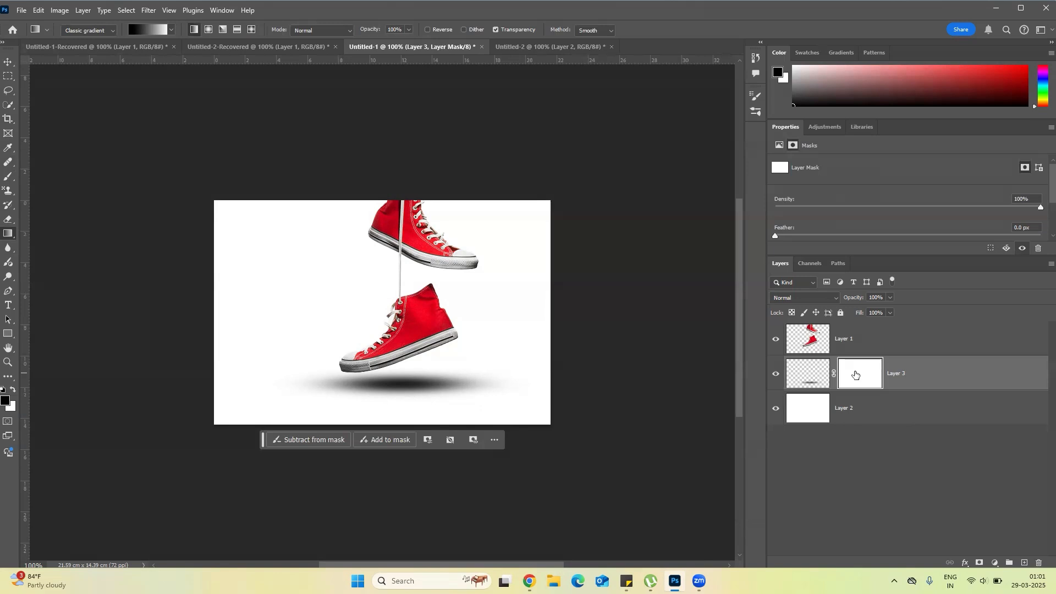
drag(529, 341, 456, 342)
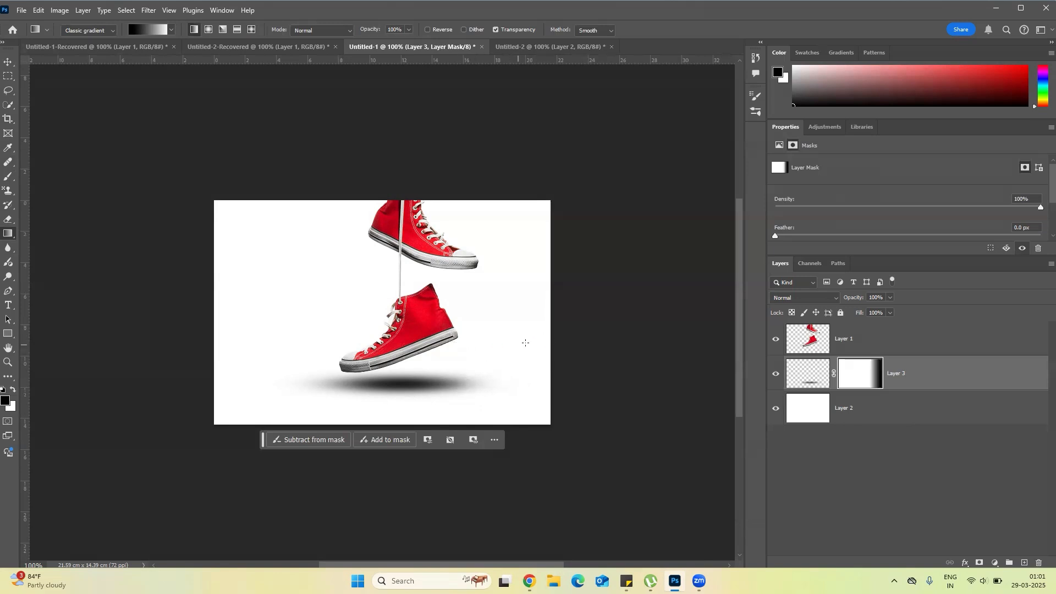
drag(550, 339, 429, 342)
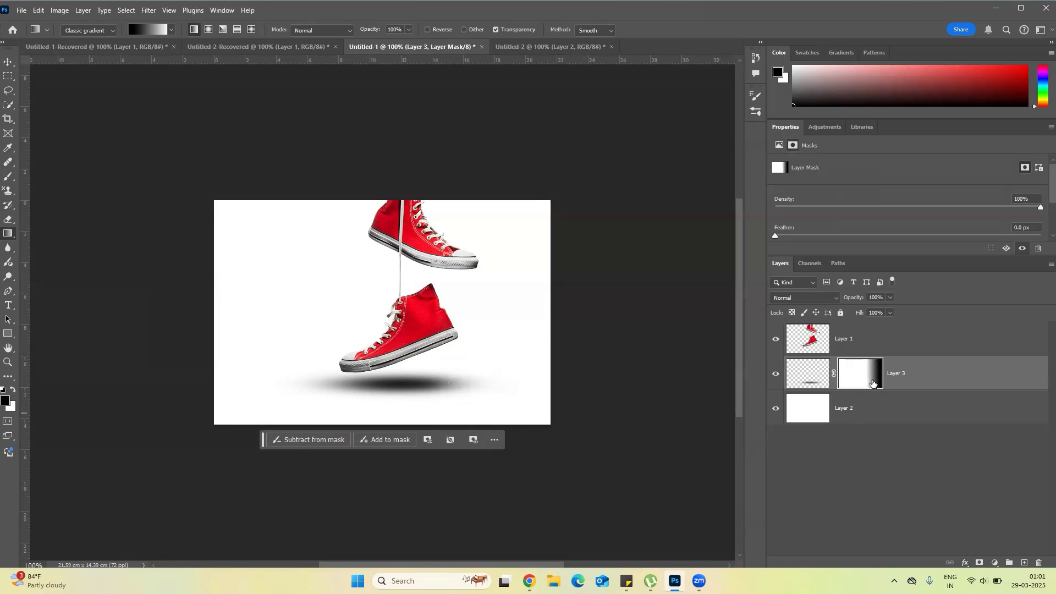
drag(548, 330, 362, 326)
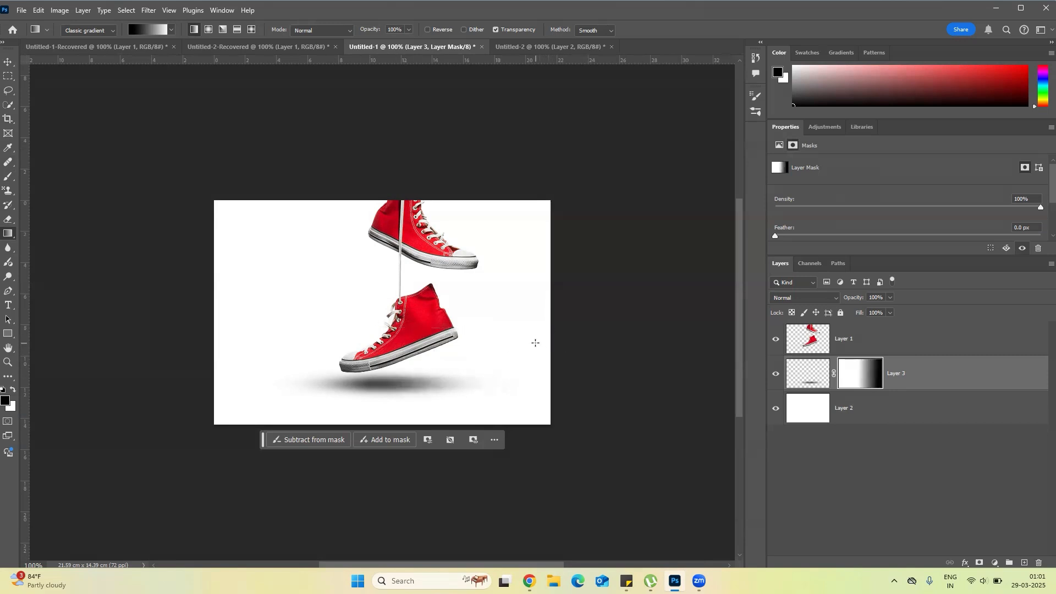
drag(529, 345, 502, 365)
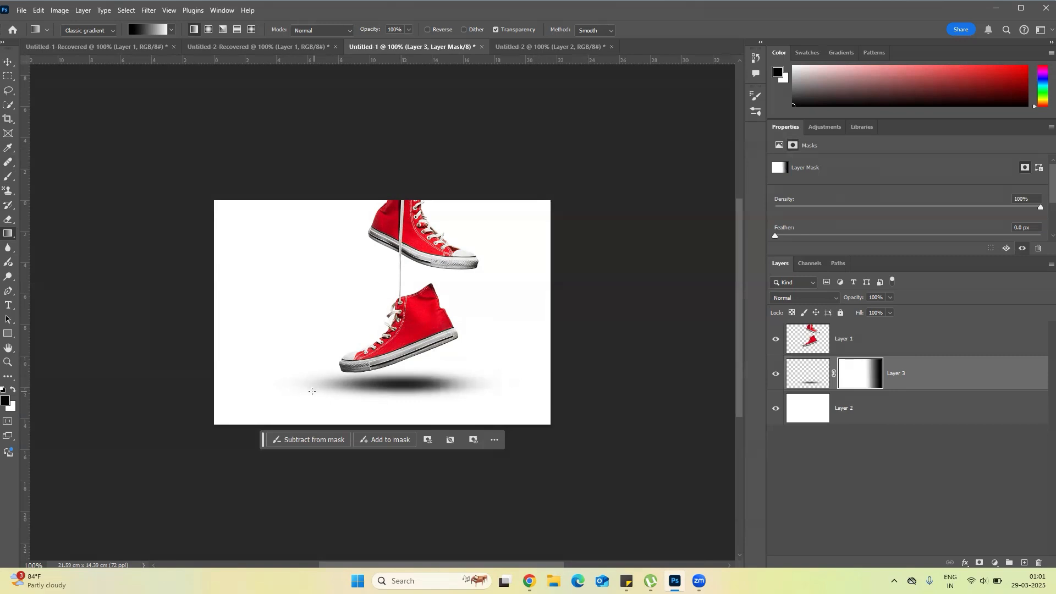
Step: Fade the shadow's left end by painting black on the layer mask with a soft 177 px brush
click(8, 177)
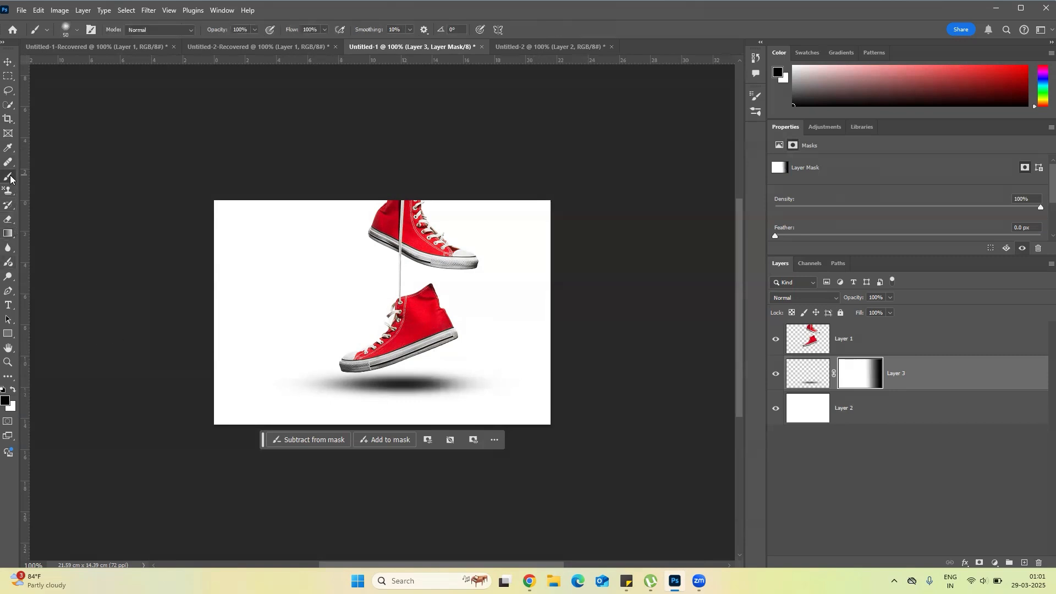
mouse_move(304, 378)
mouse_down()
mouse_move(255, 372)
mouse_move(295, 382)
mouse_move(291, 374)
mouse_move(289, 386)
mouse_move(292, 372)
mouse_move(293, 388)
mouse_move(294, 369)
mouse_move(306, 399)
mouse_move(287, 374)
mouse_up()
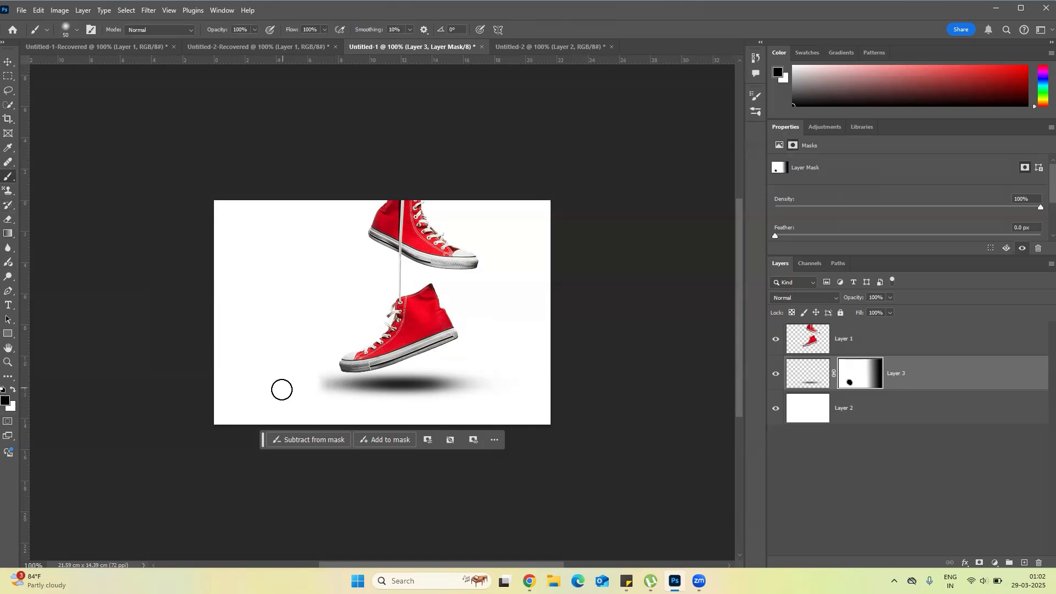
key(ctrl+z)
click(77, 30)
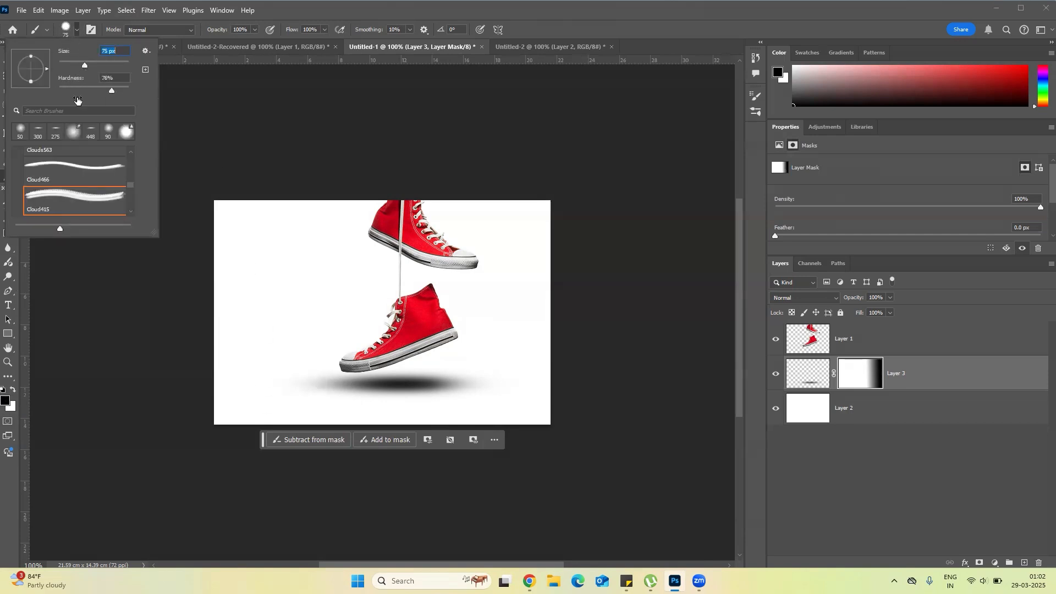
key(Tab)
key(Return)
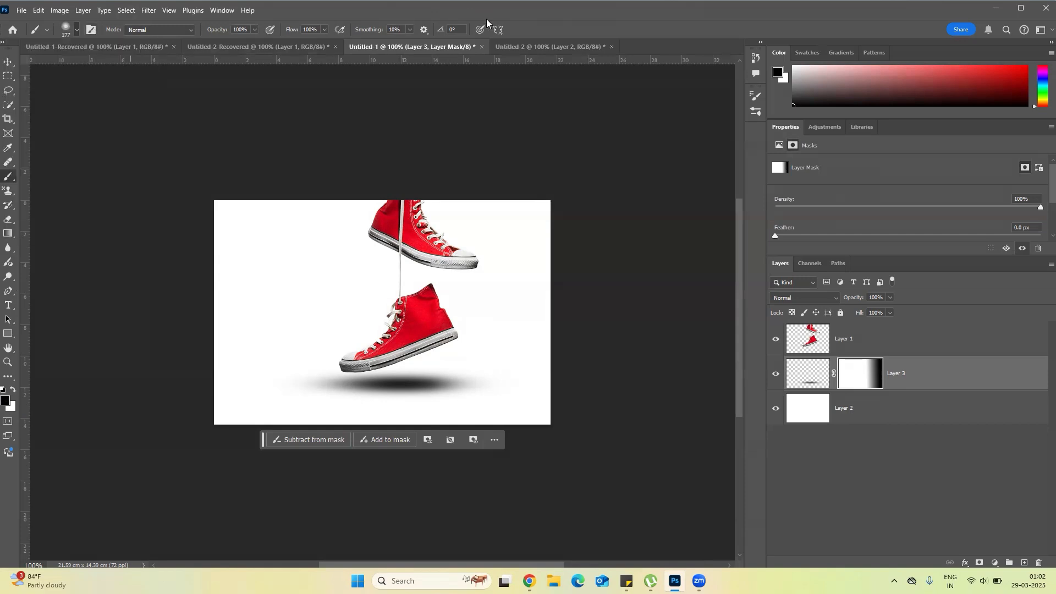
mouse_move(276, 370)
mouse_down()
mouse_move(241, 383)
mouse_move(299, 377)
mouse_move(221, 373)
mouse_up()
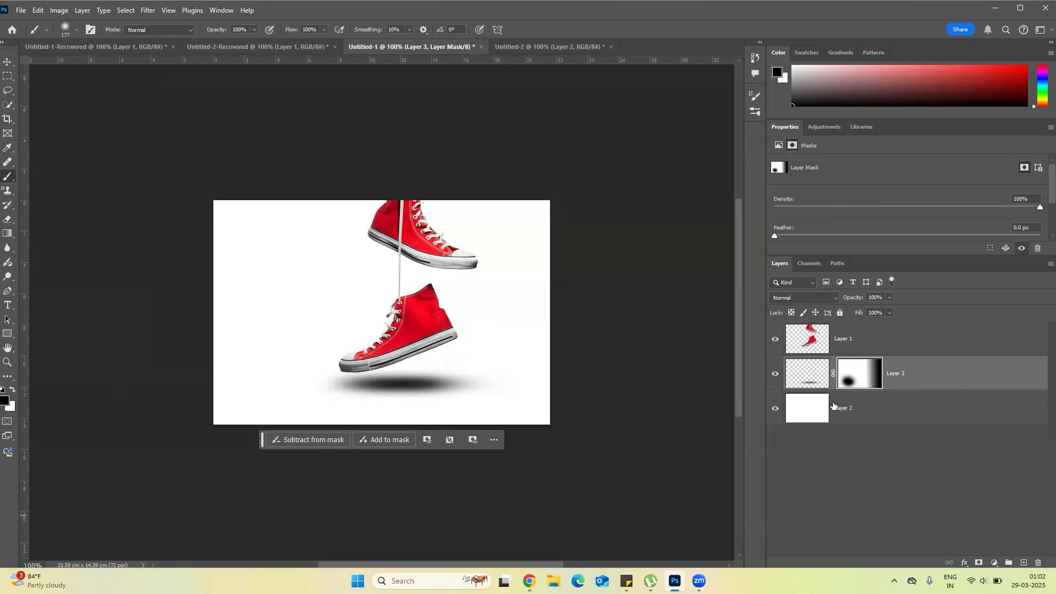
Step: Reduce the opacity of the shadow layer to 62%
click(805, 382)
drag(863, 297, 834, 312)
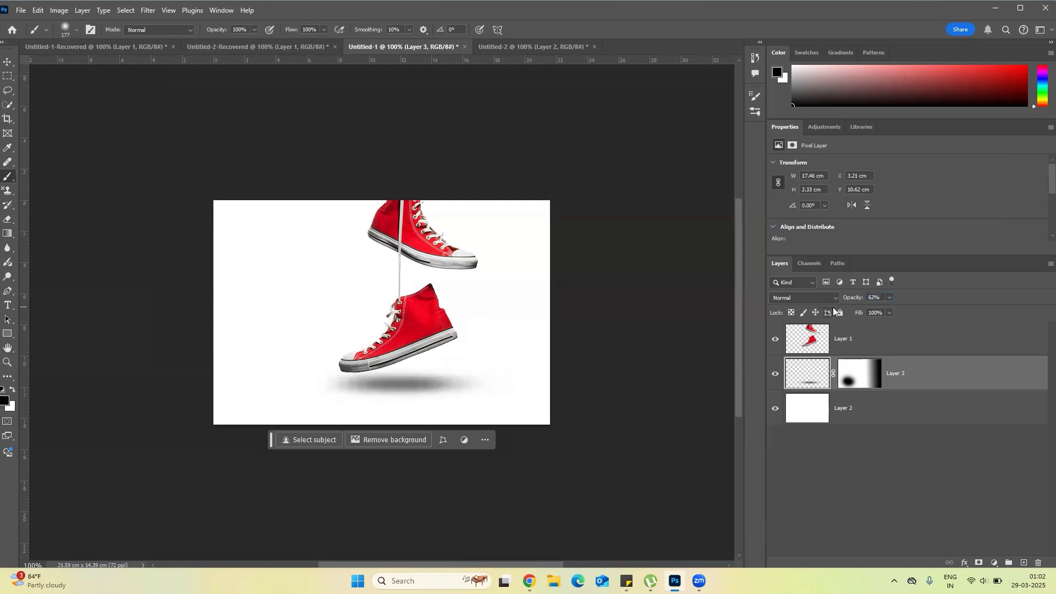